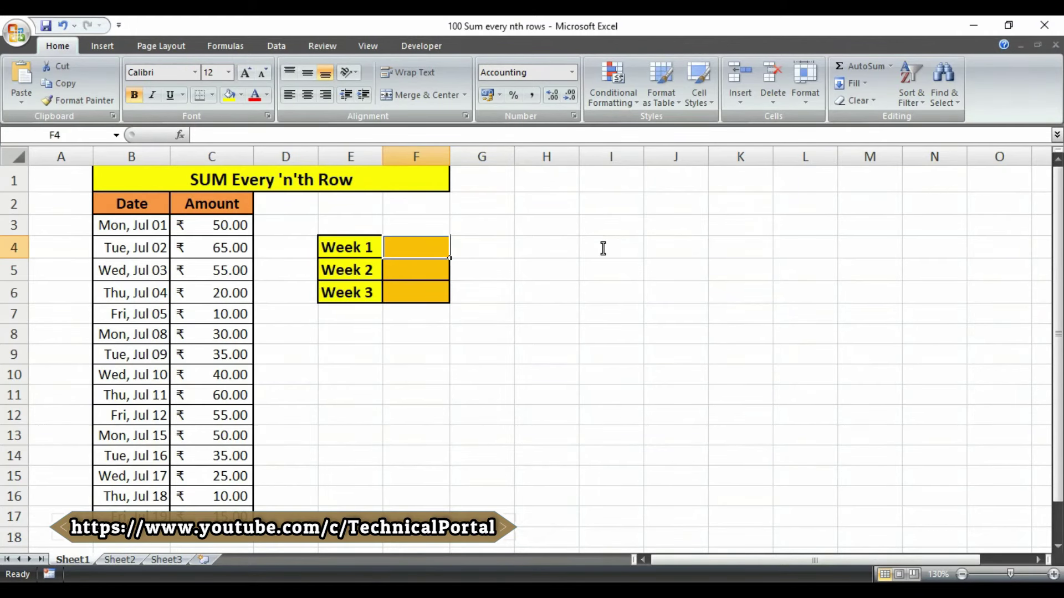
Start F4's Week 1 formula as =SUM(OFFSET($C$3, with C3 made absolute.
{"action": "type", "text": "="}
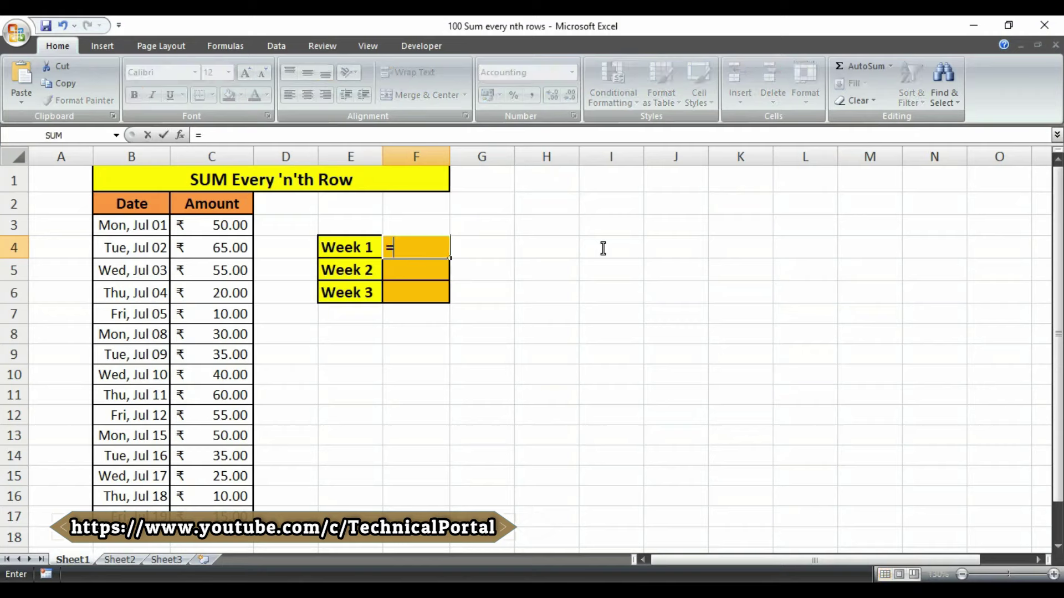
{"action": "type", "text": "sum"}
{"action": "key", "text": "Tab"}
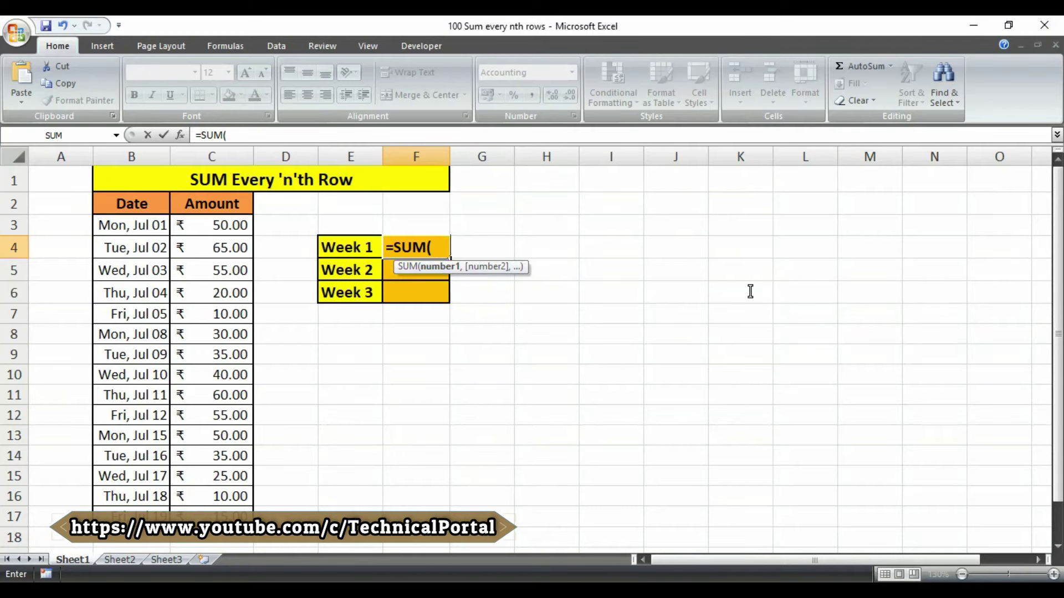
{"action": "type", "text": "off"}
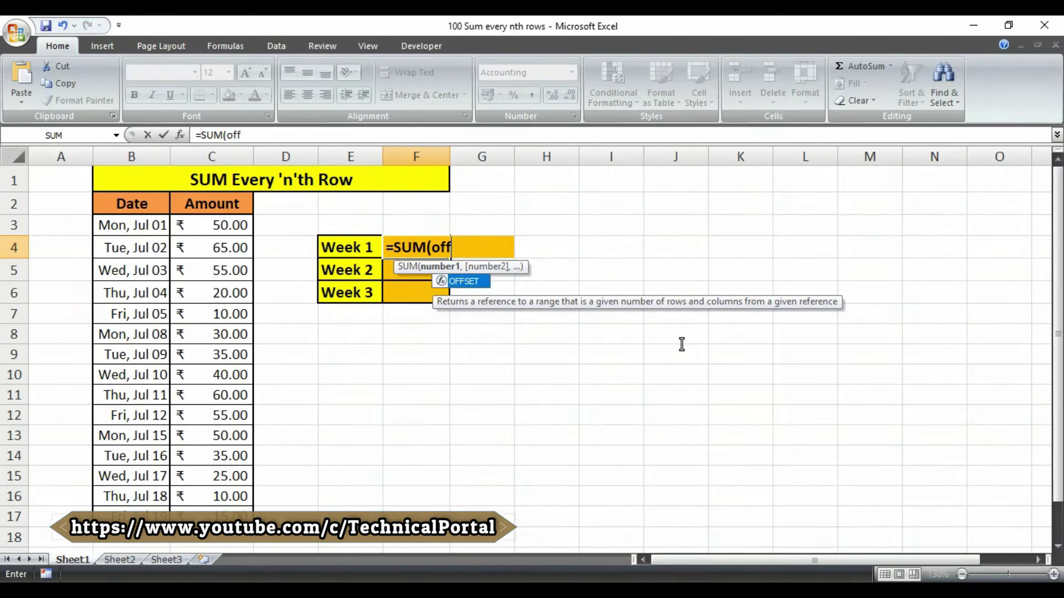
{"action": "key", "text": "Tab"}
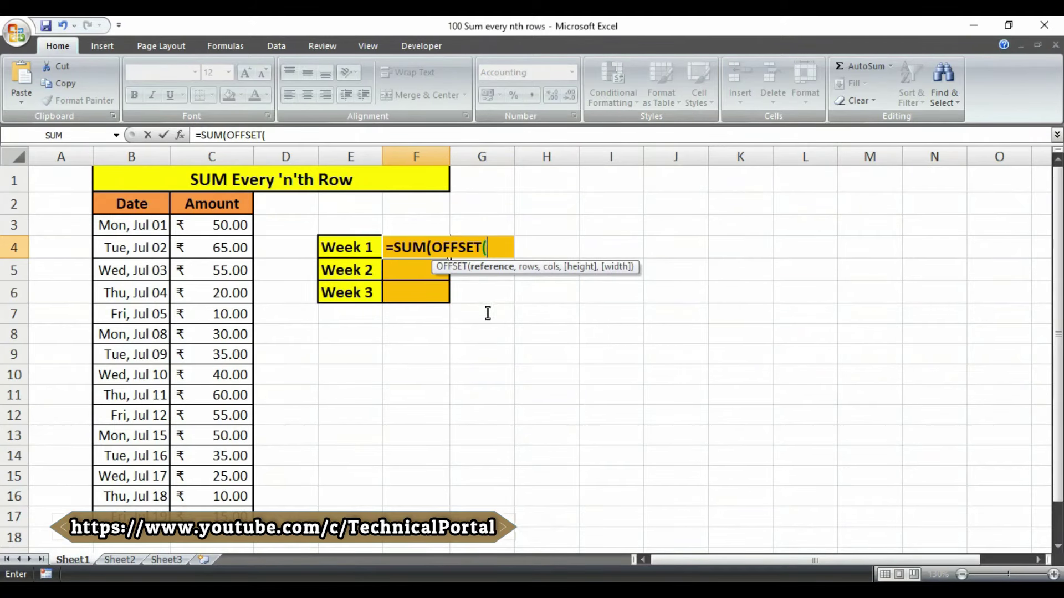
{"action": "left_click", "coordinate": [224, 223]}
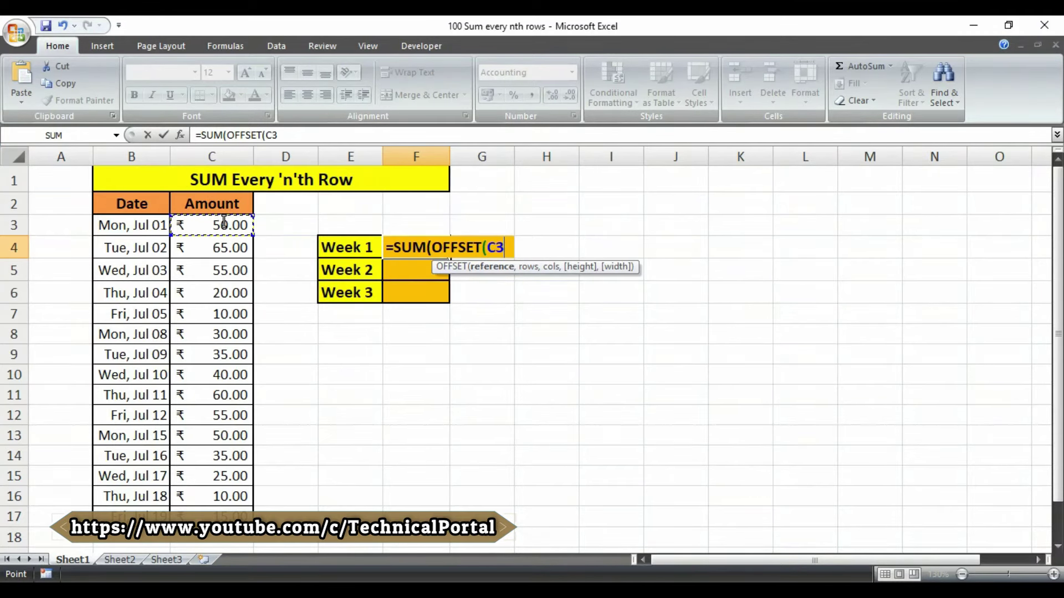
{"action": "key", "text": "F4"}
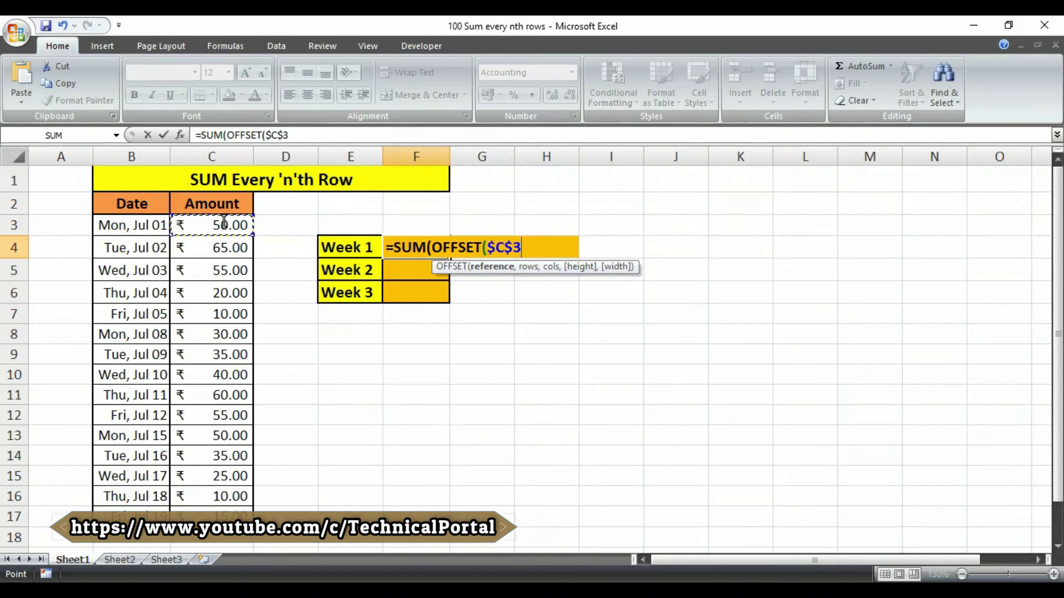
Finish F4 as =SUM(OFFSET($C$3,(ROW()-4)*5,0,5,1)) and commit it, returning ₹ 200.00.
{"action": "type", "text": ","}
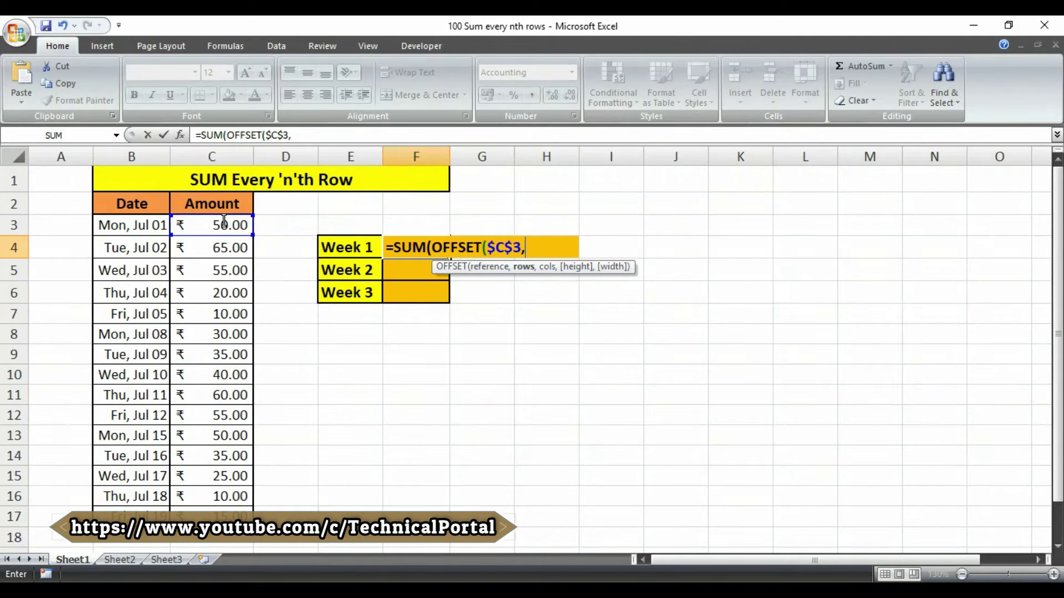
{"action": "type", "text": "(row"}
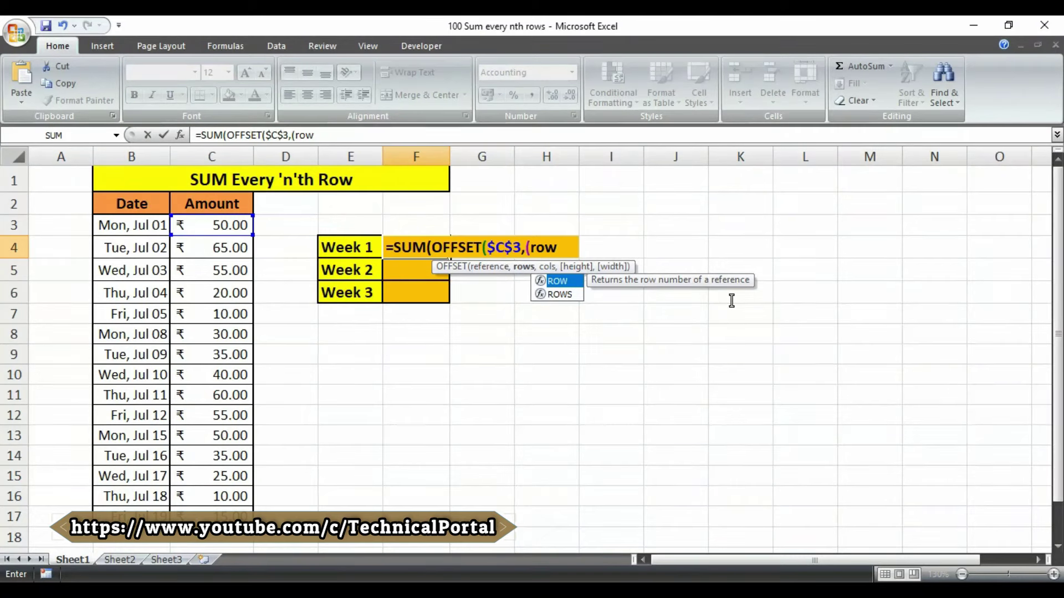
{"action": "key", "text": "Tab"}
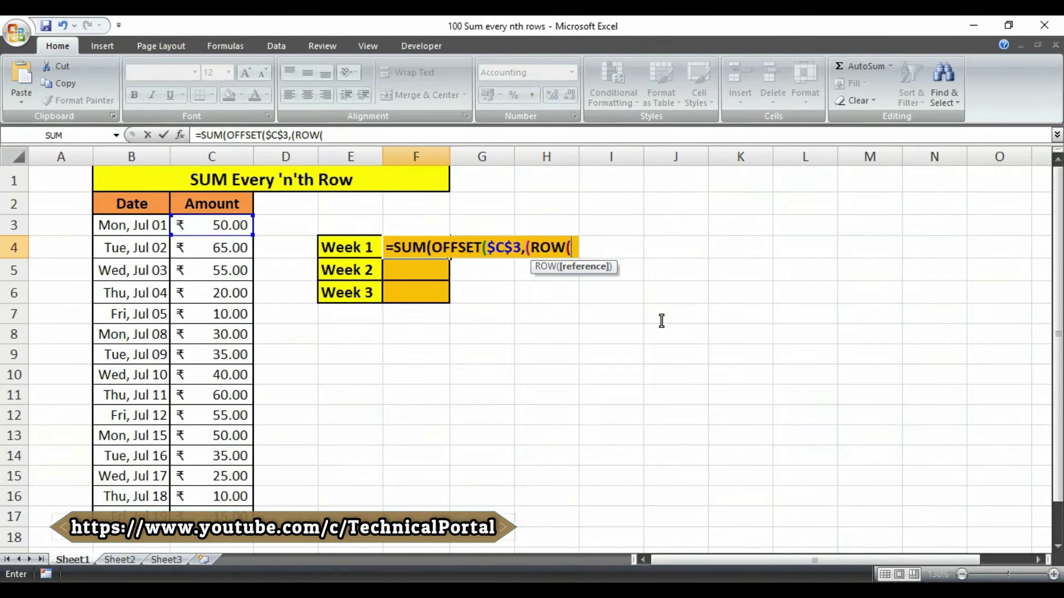
{"action": "type", "text": ")"}
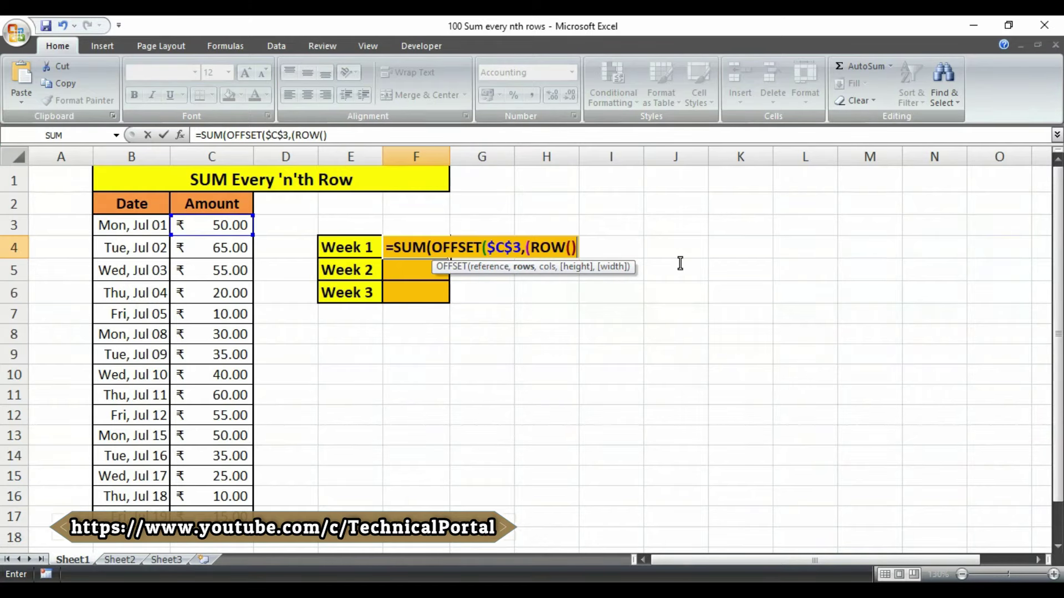
{"action": "type", "text": "-4"}
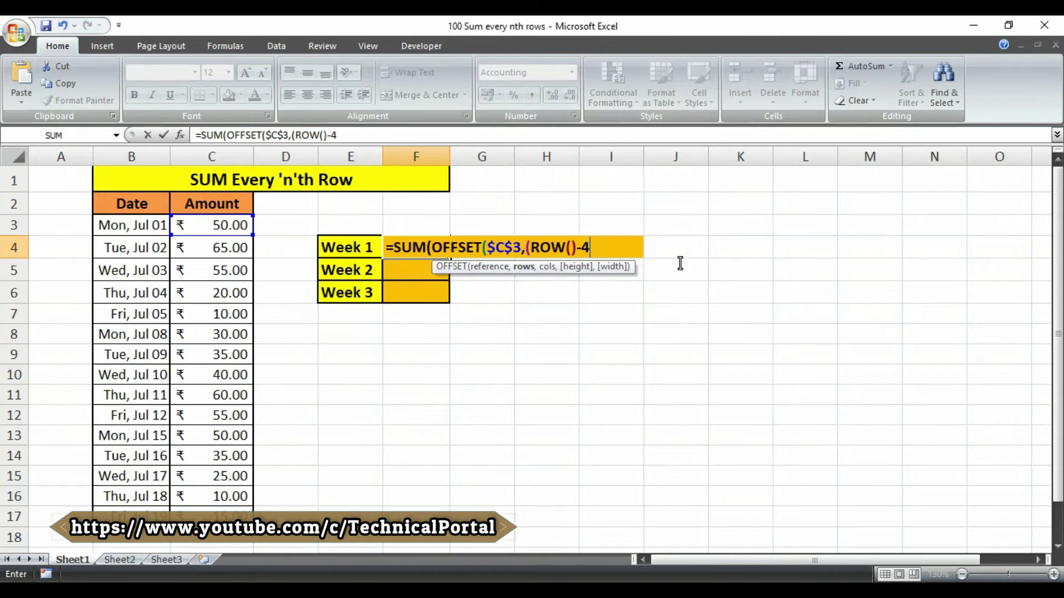
{"action": "type", "text": ")*"}
{"action": "type", "text": "5,"}
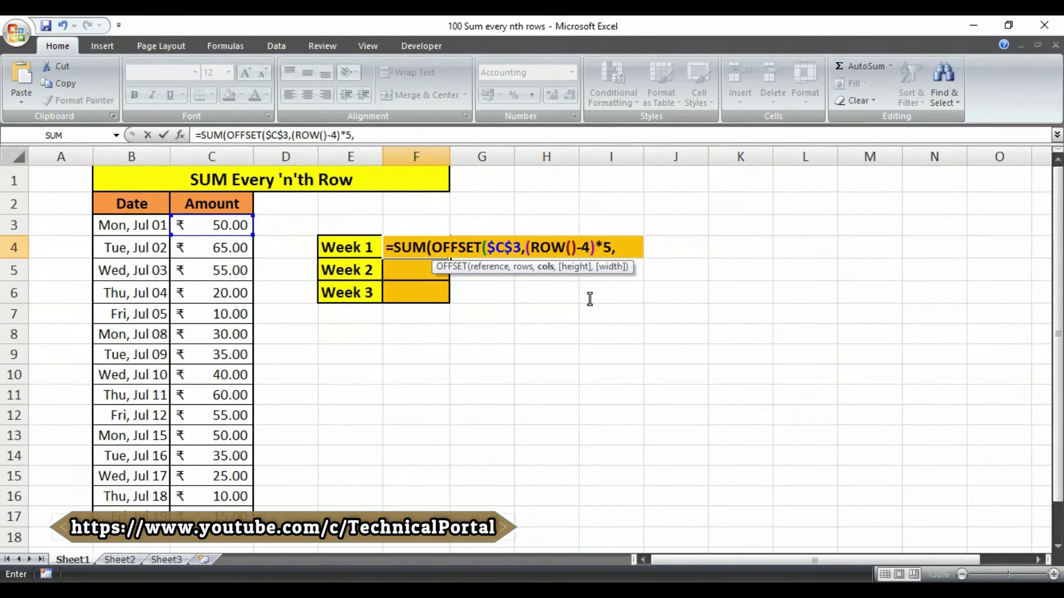
{"action": "type", "text": "0,"}
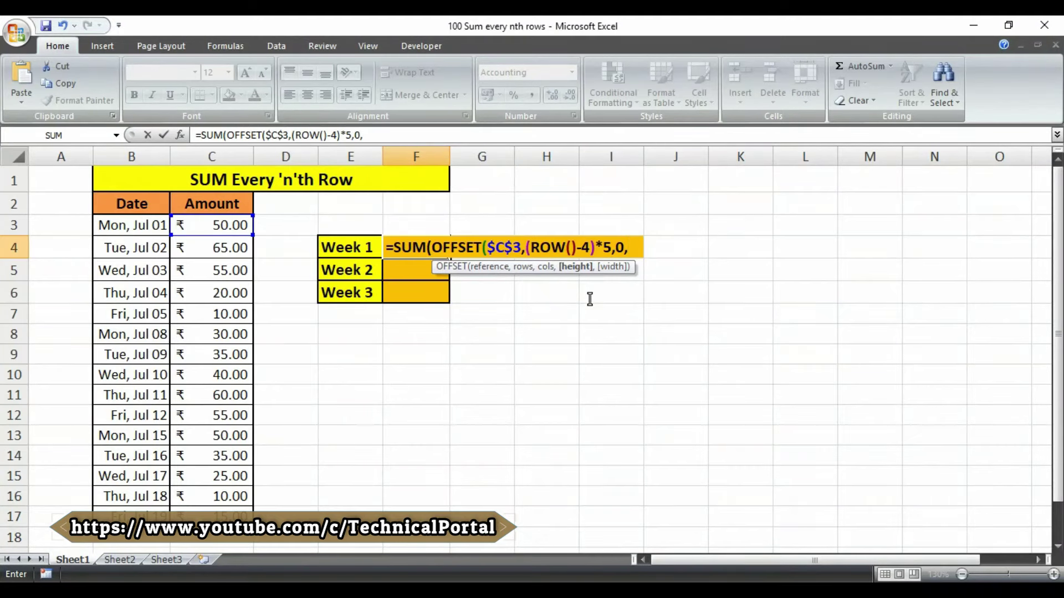
{"action": "type", "text": "5,1"}
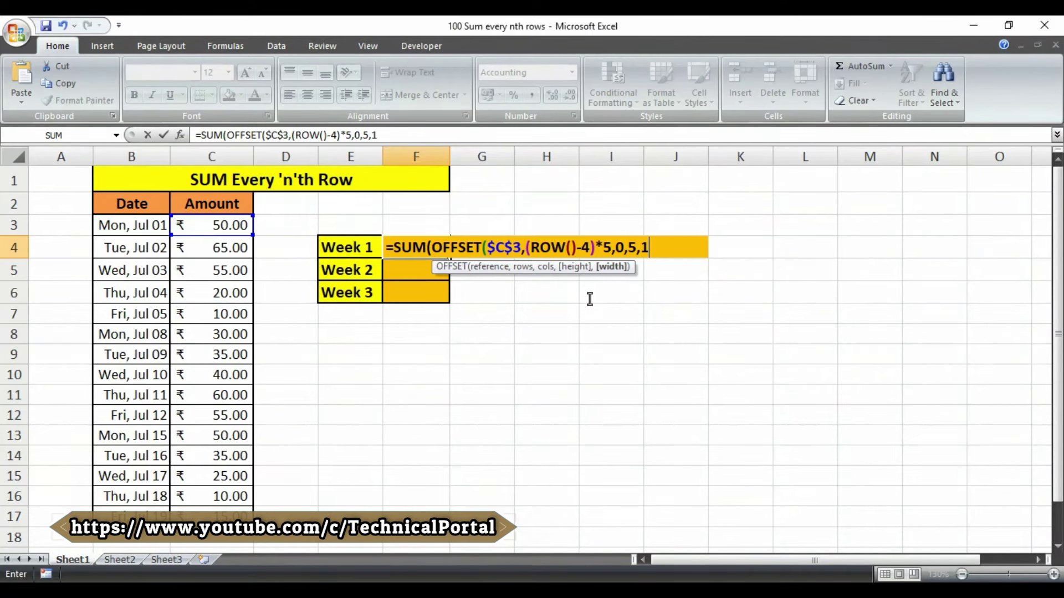
{"action": "type", "text": ")"}
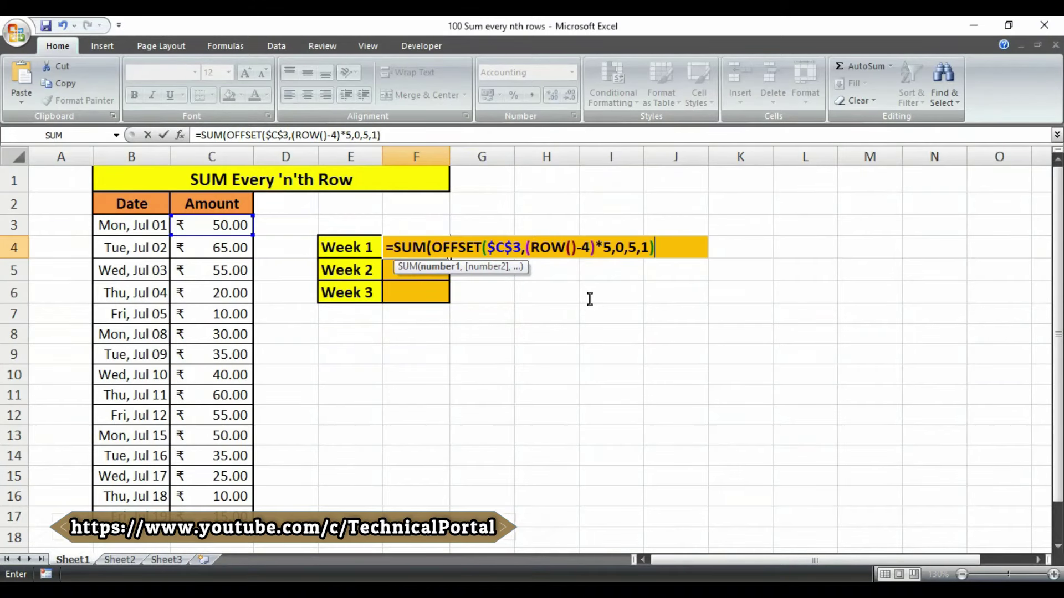
{"action": "type", "text": ")"}
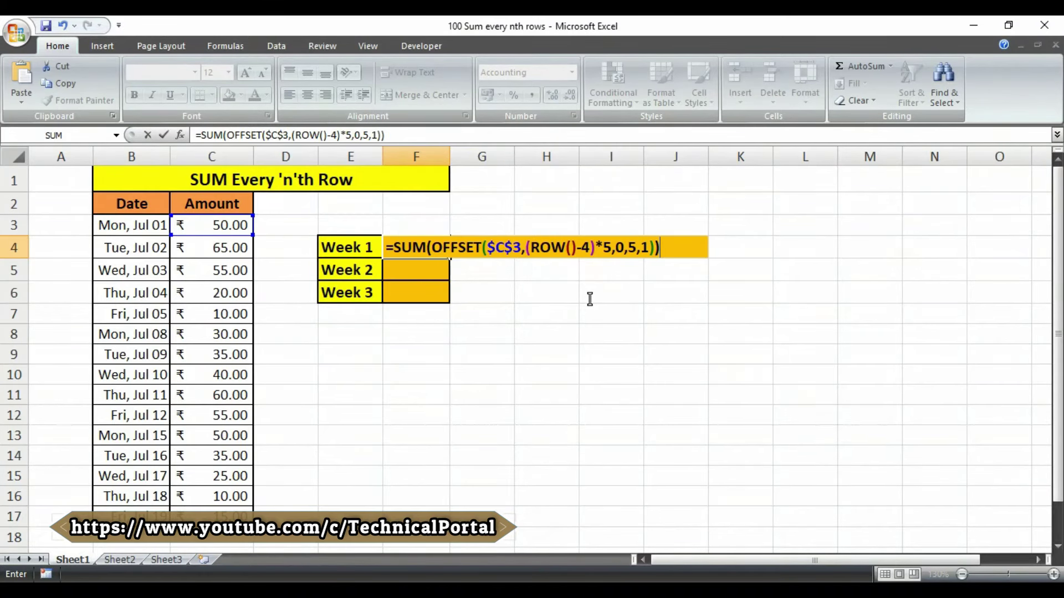
{"action": "key", "text": "Return"}
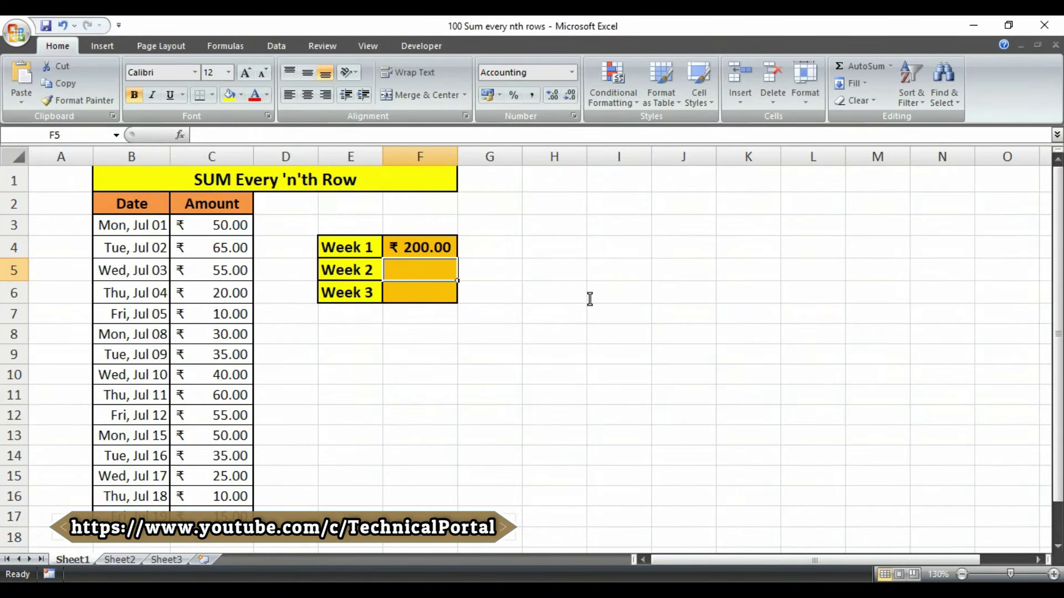
Verify the Week 1 total with a temporary =SUM(C3:C7) check in F3.
{"action": "left_click", "coordinate": [436, 249]}
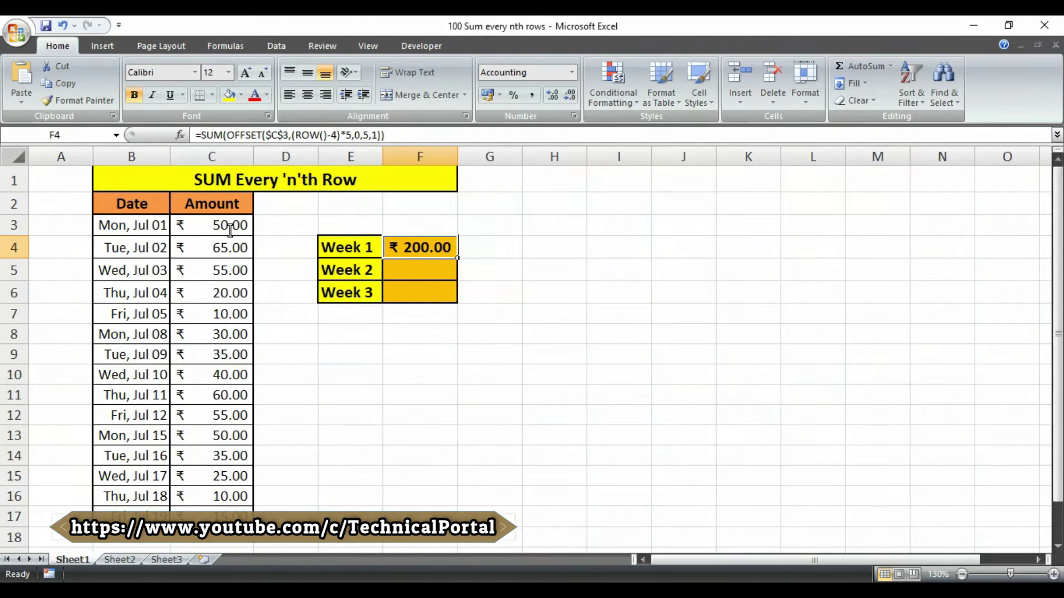
{"action": "left_click_drag", "start_coordinate": [233, 227], "coordinate": [233, 314]}
{"action": "left_click", "coordinate": [416, 222]}
{"action": "type", "text": "=sum"}
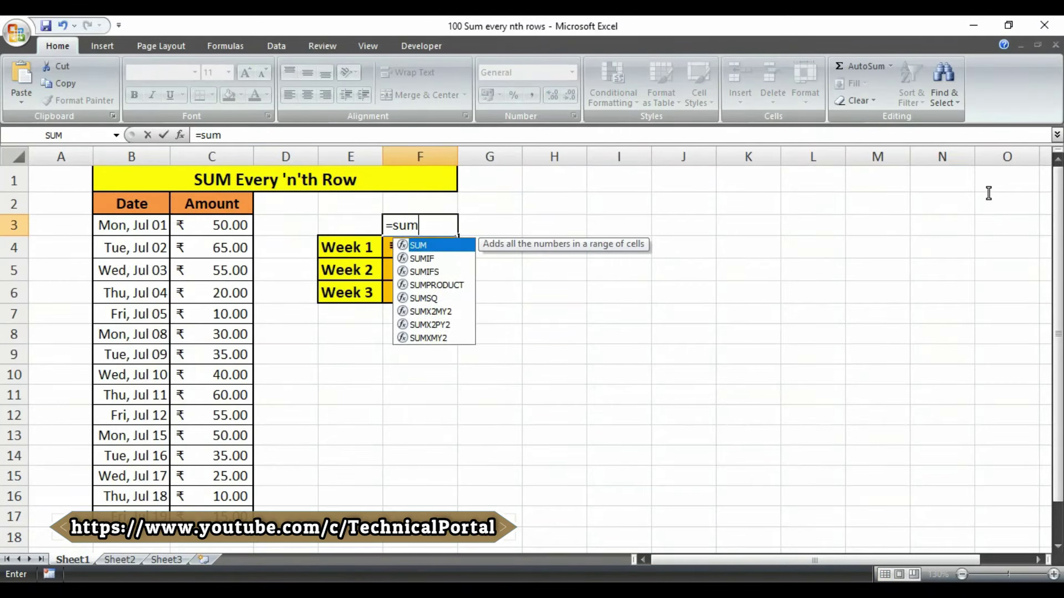
{"action": "key", "text": "Tab"}
{"action": "left_click_drag", "start_coordinate": [228, 225], "coordinate": [219, 313]}
{"action": "key", "text": "Return"}
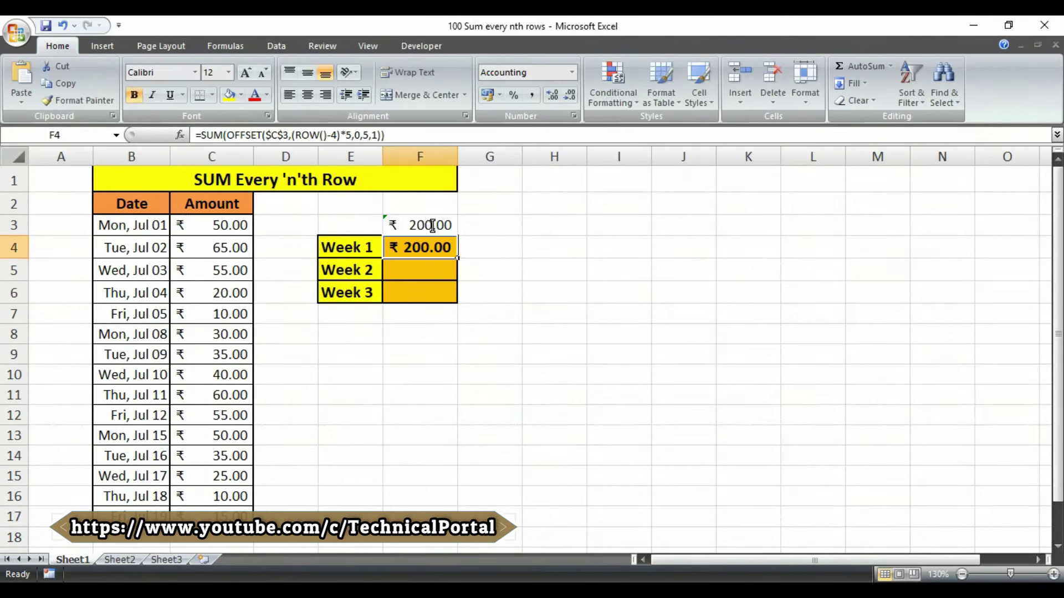
Clear the F3 check sum and fill the Week 1 formula down through F6.
{"action": "left_click", "coordinate": [435, 230]}
{"action": "key", "text": "Delete"}
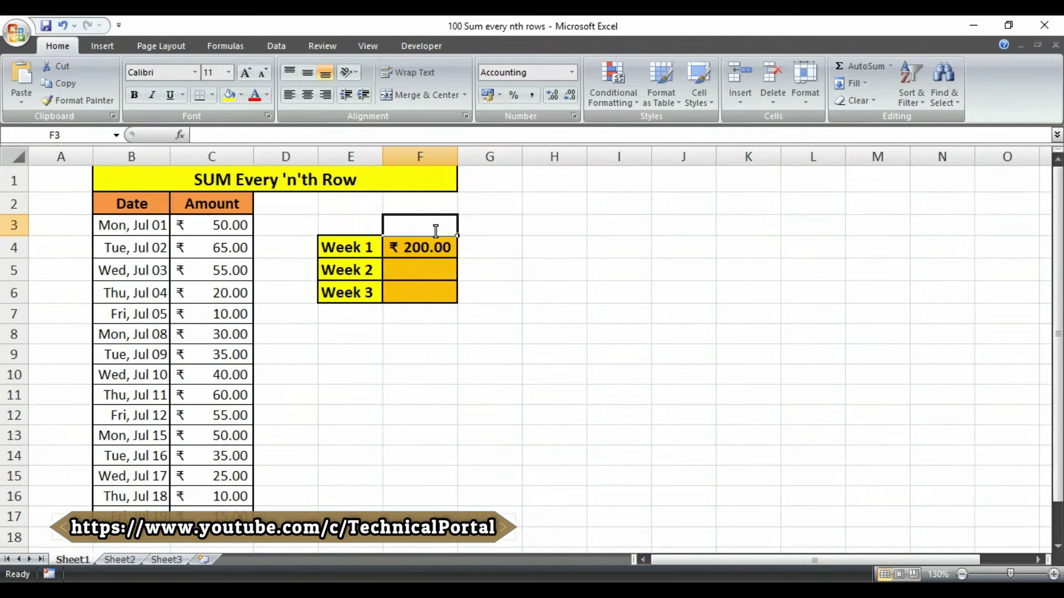
{"action": "left_click", "coordinate": [452, 250]}
{"action": "left_click_drag", "start_coordinate": [455, 259], "coordinate": [455, 302]}
{"action": "left_click", "coordinate": [558, 272]}
Compare the Week 2 total against its five amounts C8:C12.
{"action": "left_click", "coordinate": [434, 271]}
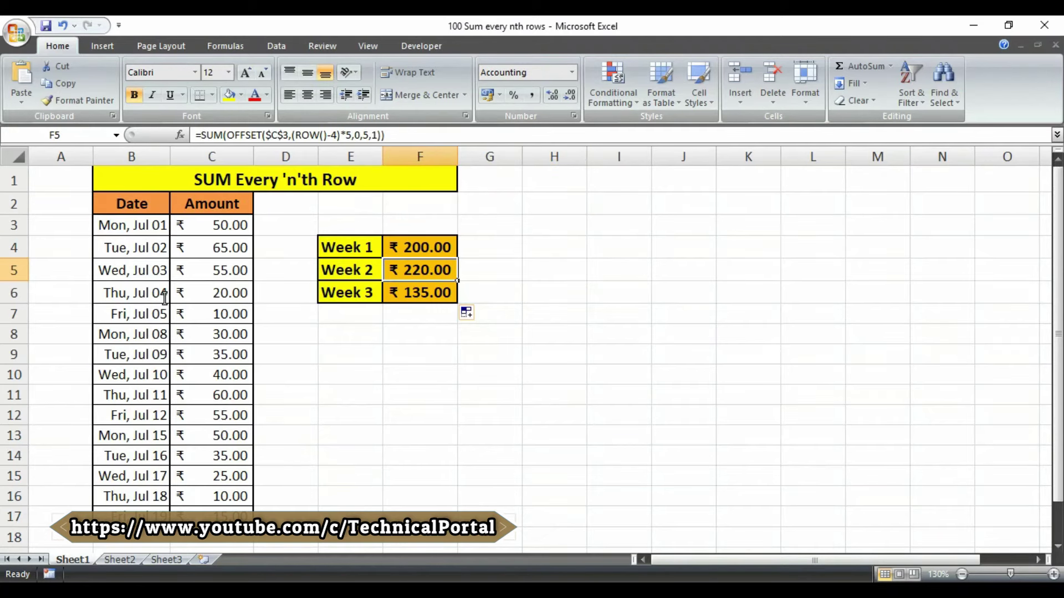
{"action": "left_click", "coordinate": [228, 335]}
{"action": "left_click_drag", "start_coordinate": [226, 347], "coordinate": [222, 413]}
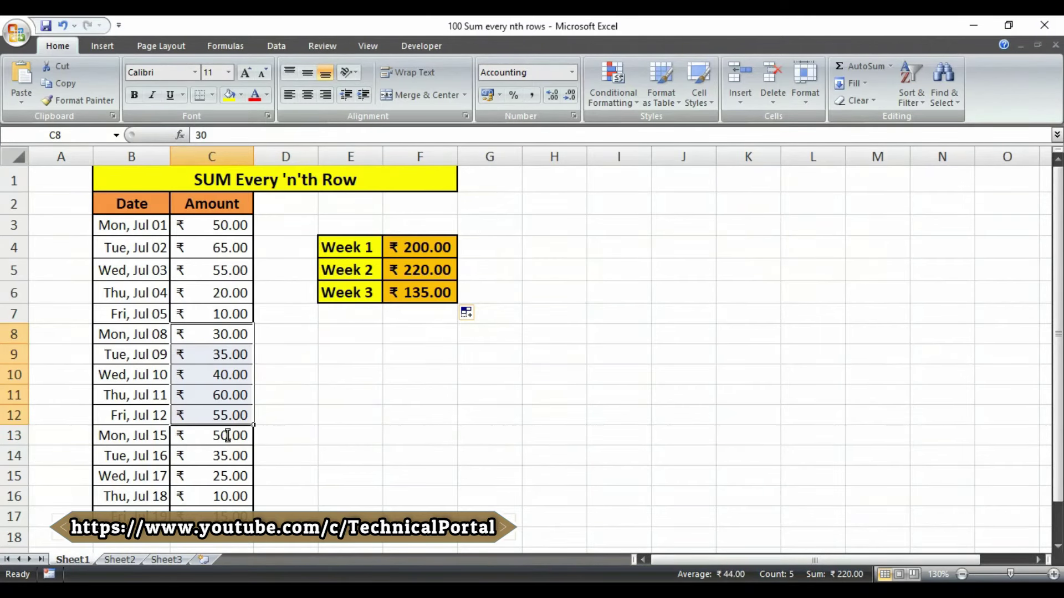
Check Week 3's amounts C13:C17, then put F4's formula into in-cell editing.
{"action": "left_click_drag", "start_coordinate": [227, 436], "coordinate": [237, 509]}
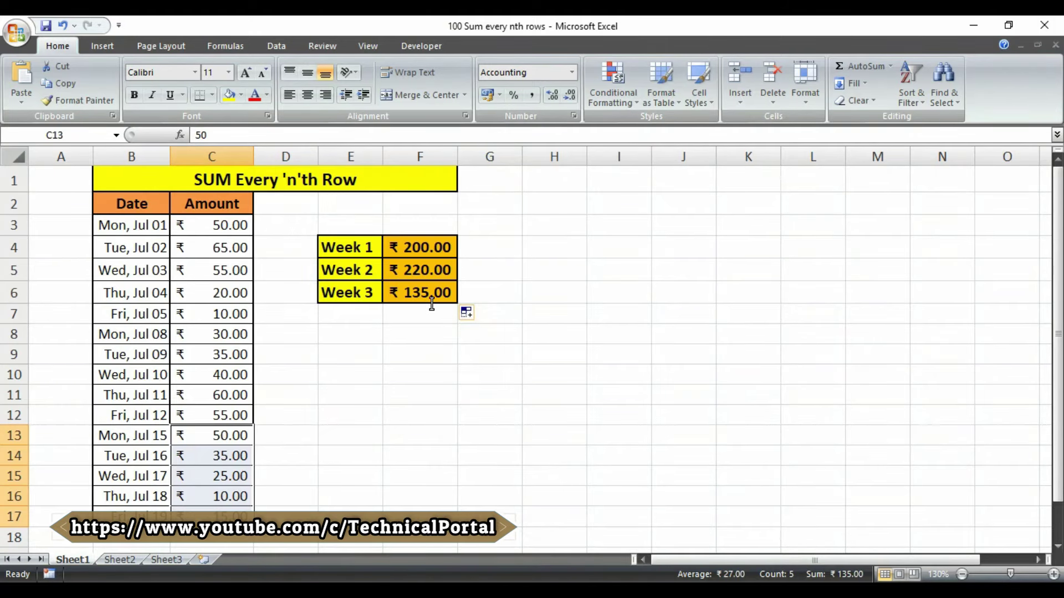
{"action": "left_click", "coordinate": [432, 247]}
{"action": "double_click", "coordinate": [432, 248]}
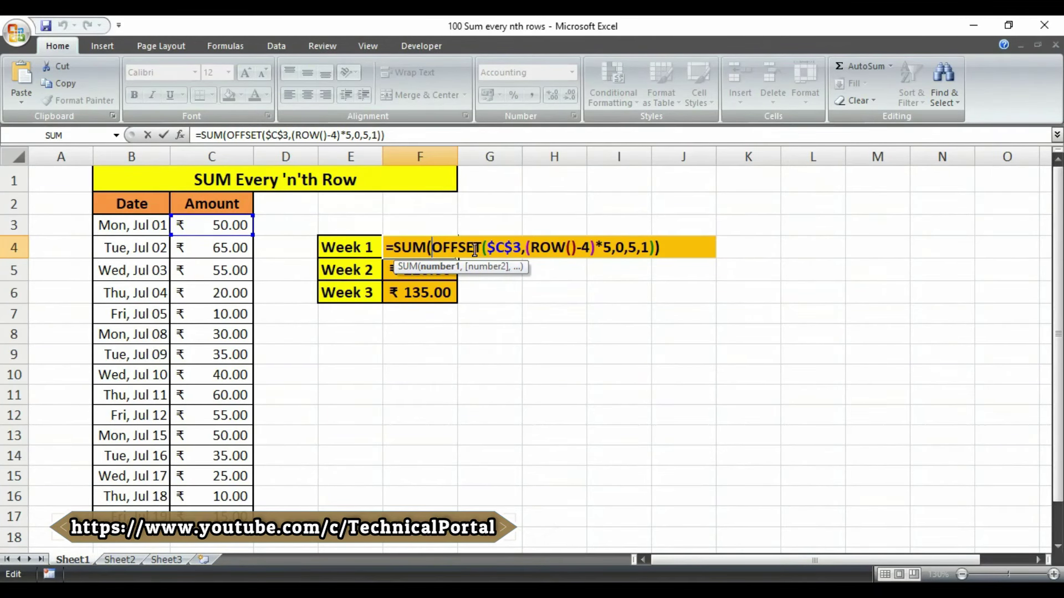
Inspect $C$3, ROW(), (ROW()-4)*5 and the height 5 in F4's formula without changes.
{"action": "double_click", "coordinate": [495, 249]}
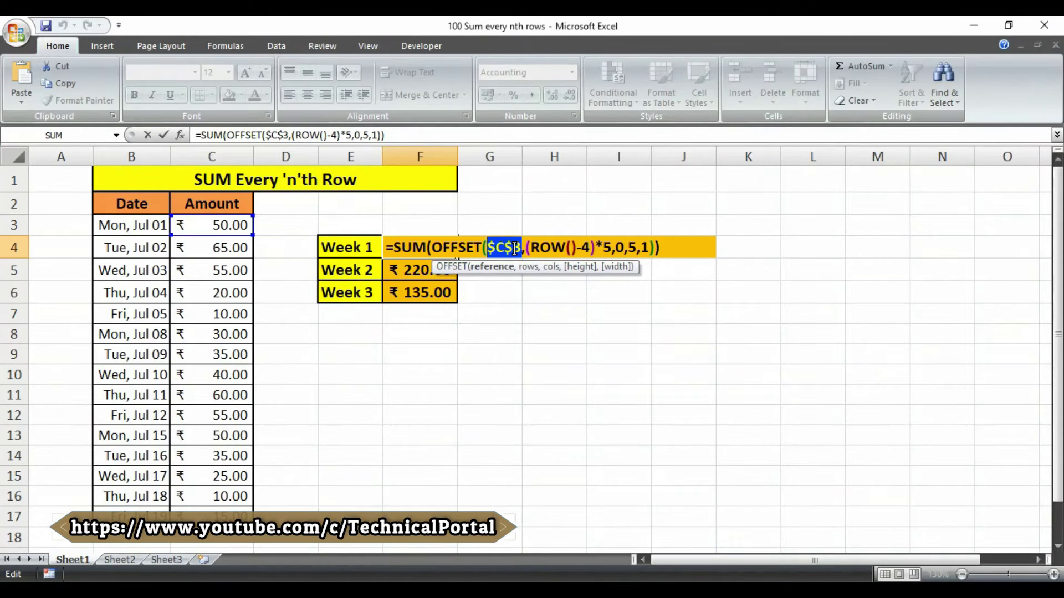
{"action": "left_click_drag", "start_coordinate": [531, 249], "coordinate": [561, 251]}
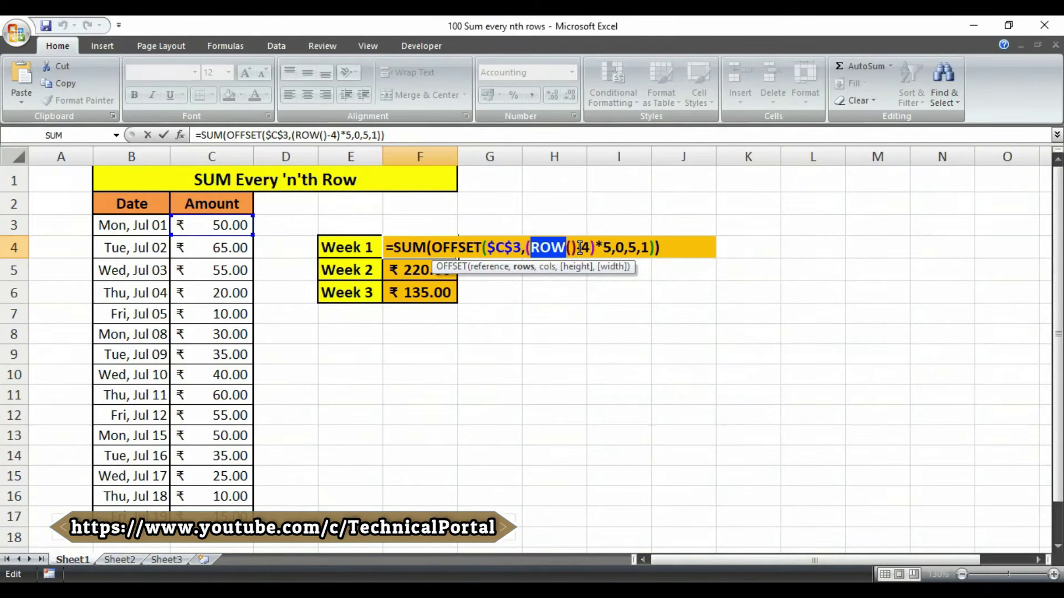
{"action": "left_click", "coordinate": [570, 248]}
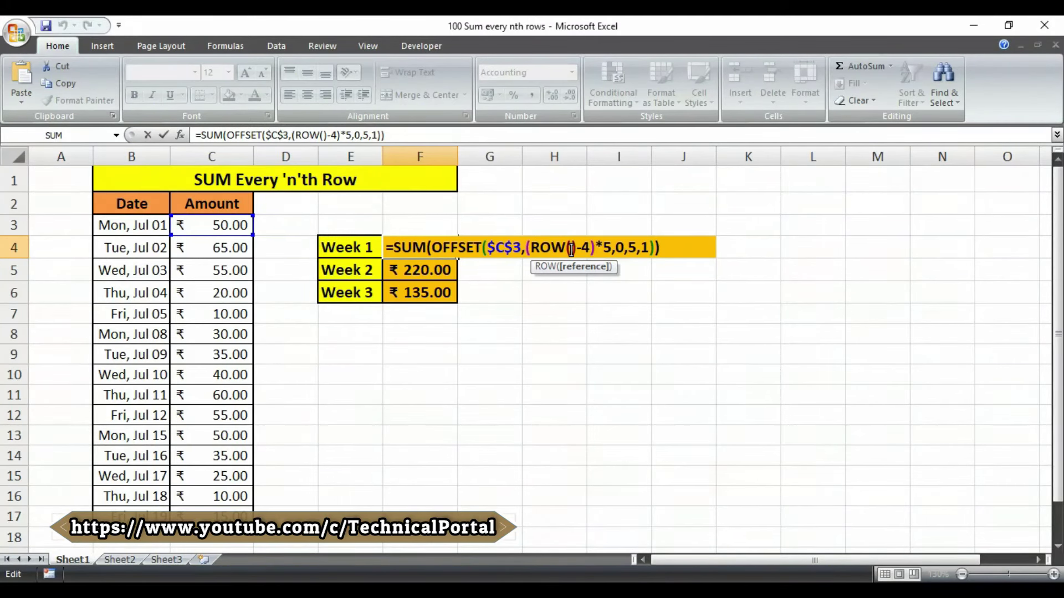
{"action": "double_click", "coordinate": [572, 248]}
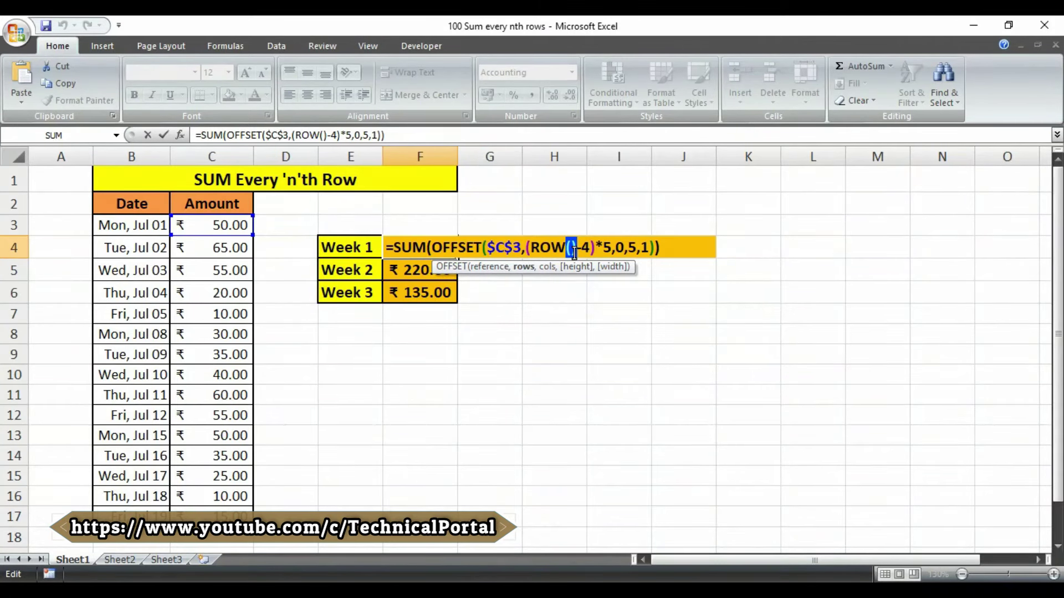
{"action": "left_click", "coordinate": [590, 249]}
{"action": "left_click_drag", "start_coordinate": [529, 249], "coordinate": [612, 249]}
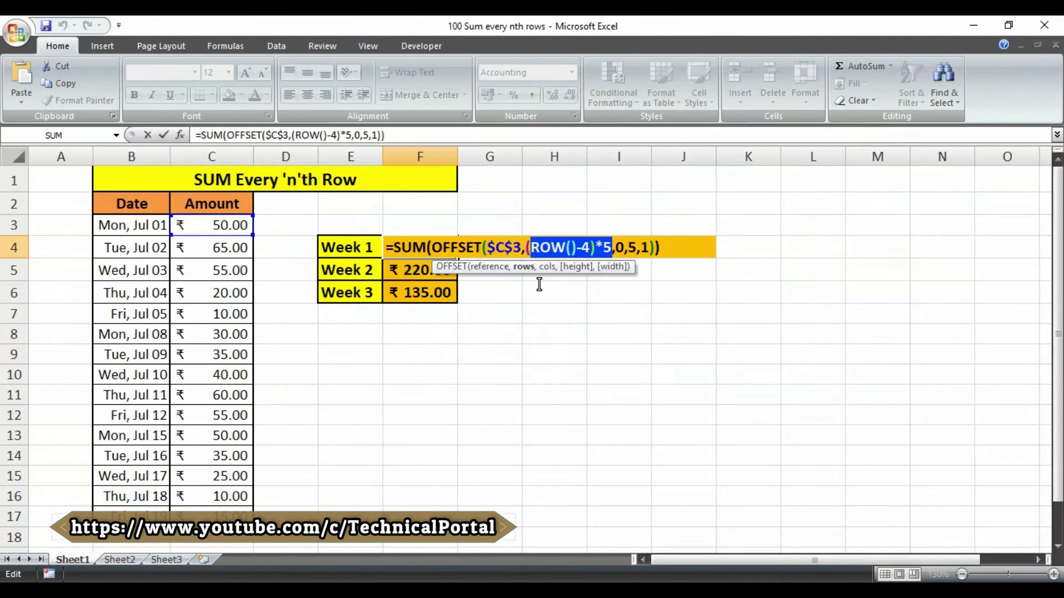
{"action": "left_click", "coordinate": [631, 247]}
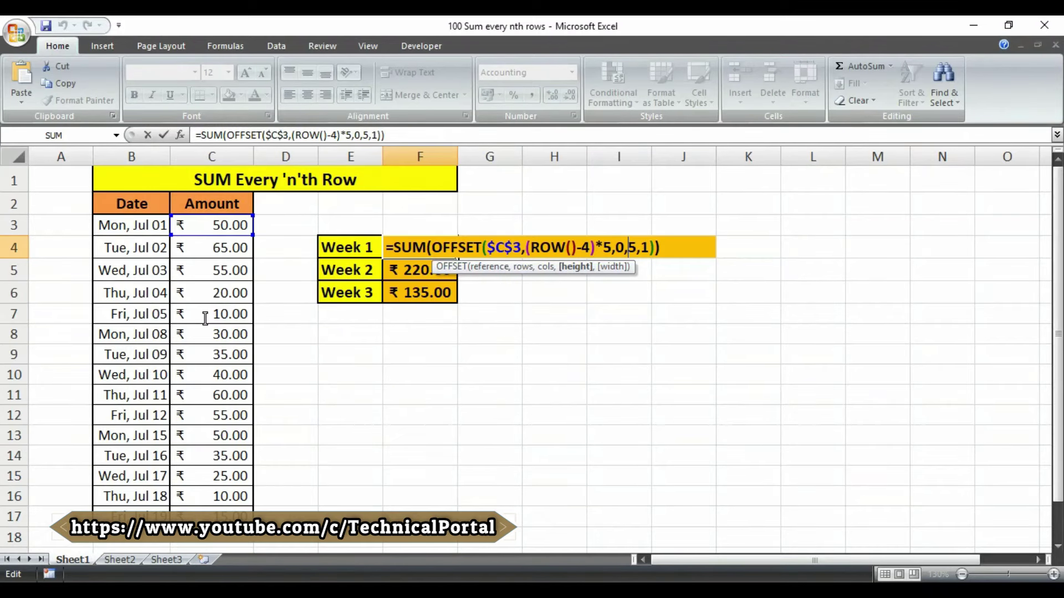
{"action": "key", "text": "Return"}
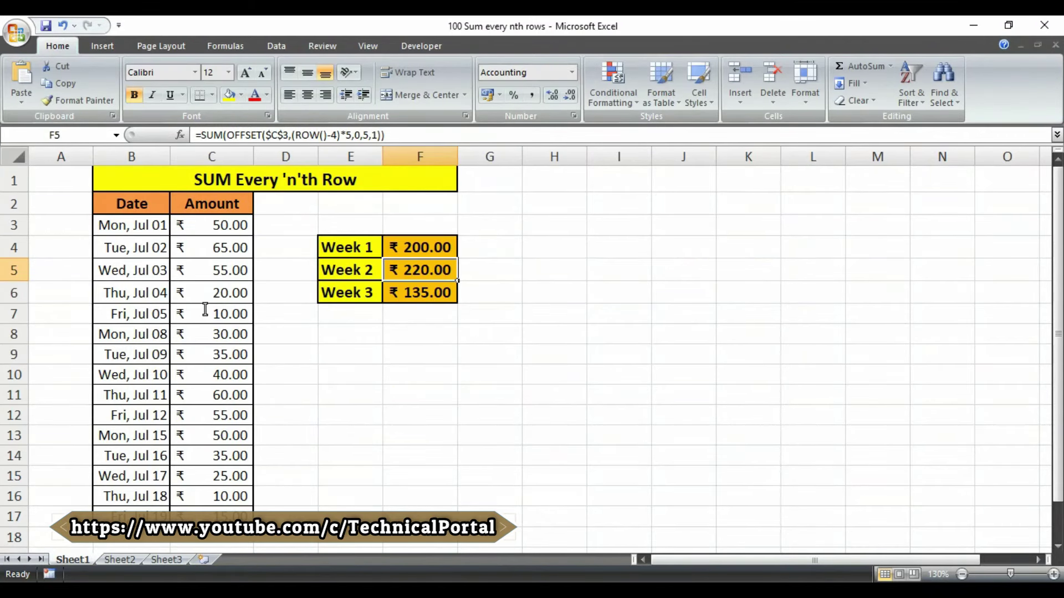
{"action": "left_click", "coordinate": [436, 252]}
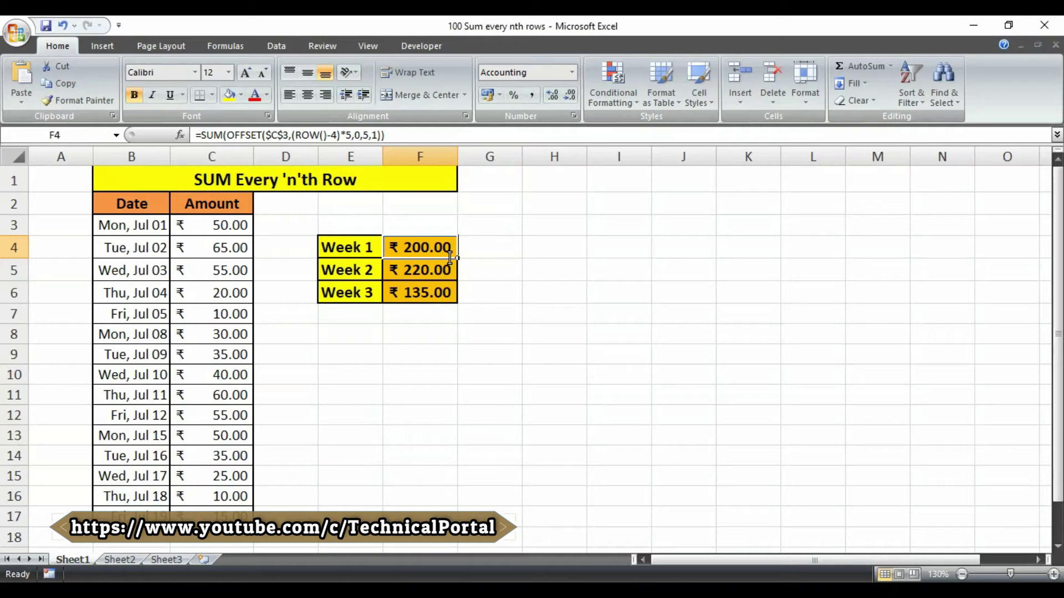